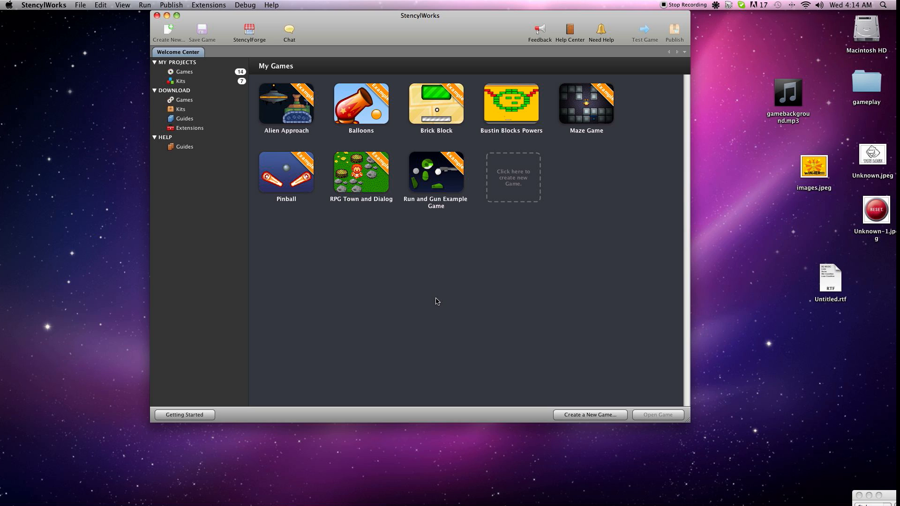
Open the Brick Block example game and save a copy of it as "edited brick block"
{"action": "double_click", "coordinate": [441, 99]}
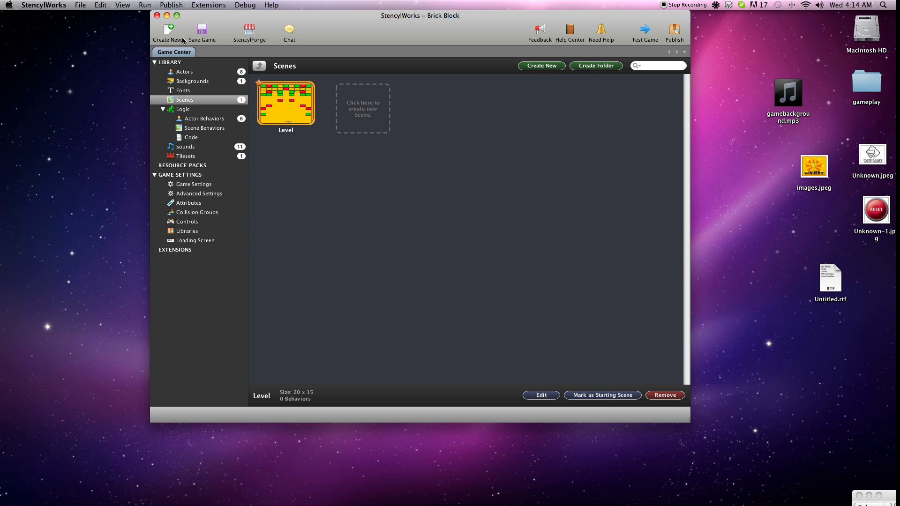
{"action": "left_click", "coordinate": [83, 8]}
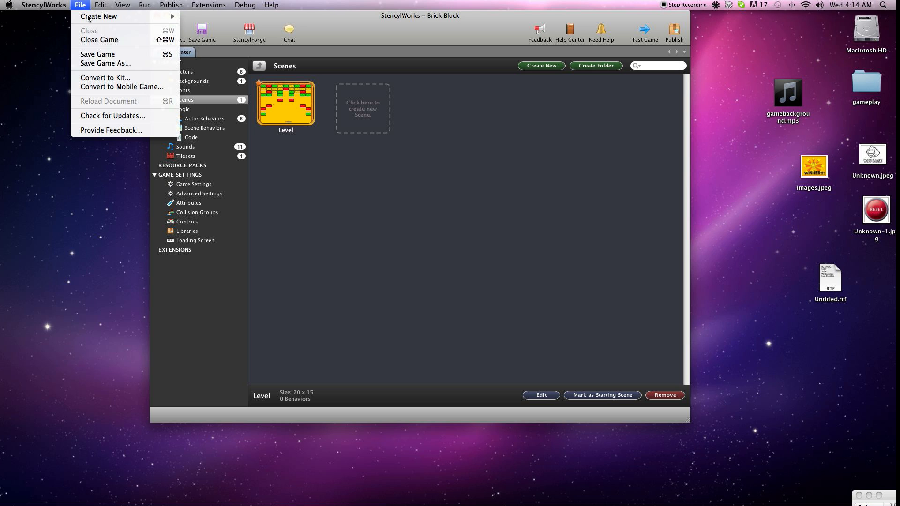
{"action": "left_click", "coordinate": [96, 62]}
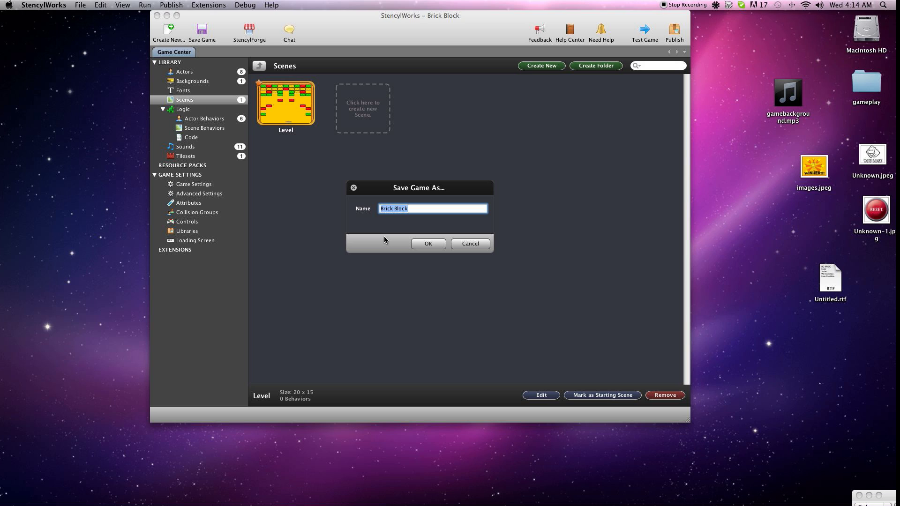
{"action": "type", "text": "edited brick bloc"}
{"action": "left_click", "coordinate": [432, 243]}
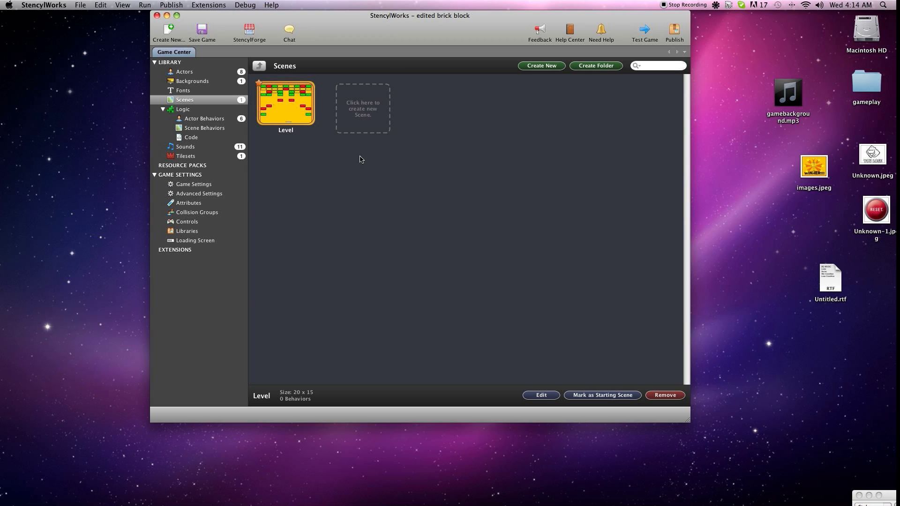
Test-run the unmodified game in the Flash preview, move its window into clear view, and close it
{"action": "left_click", "coordinate": [644, 28]}
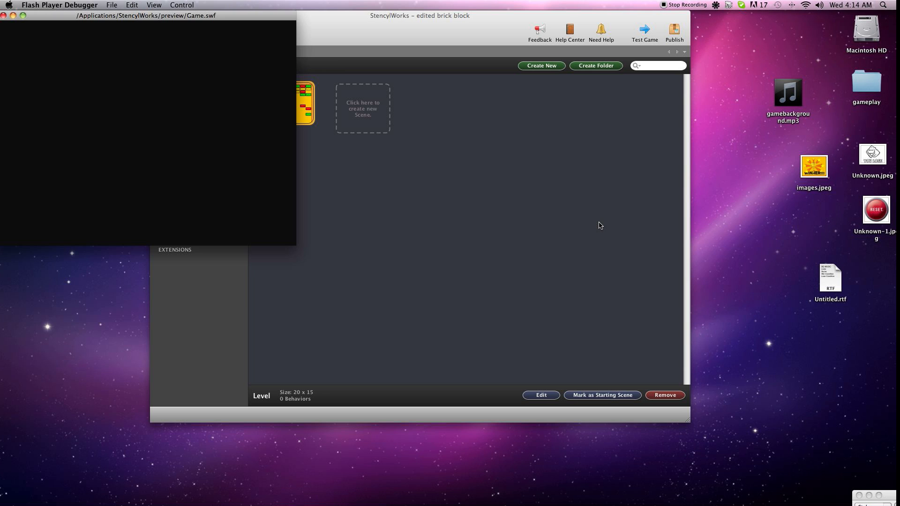
{"action": "left_click_drag", "start_coordinate": [222, 14], "coordinate": [458, 119]}
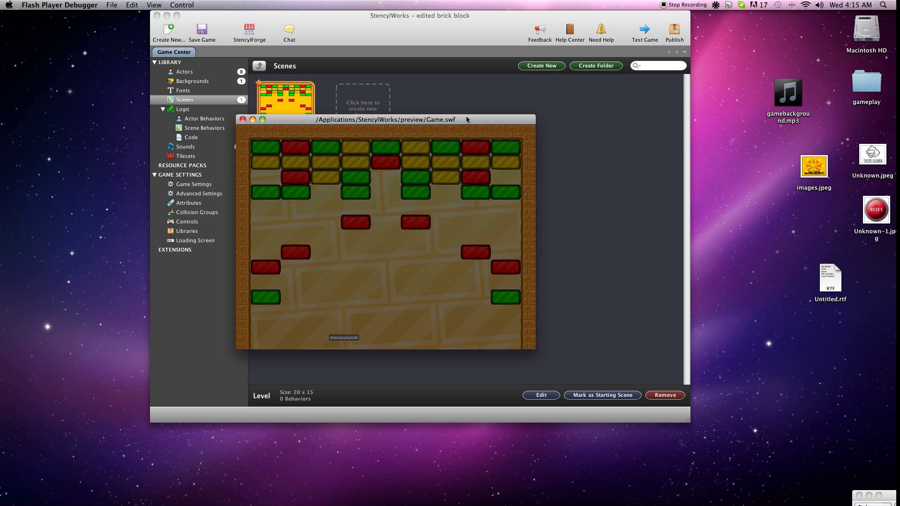
{"action": "left_click", "coordinate": [243, 120]}
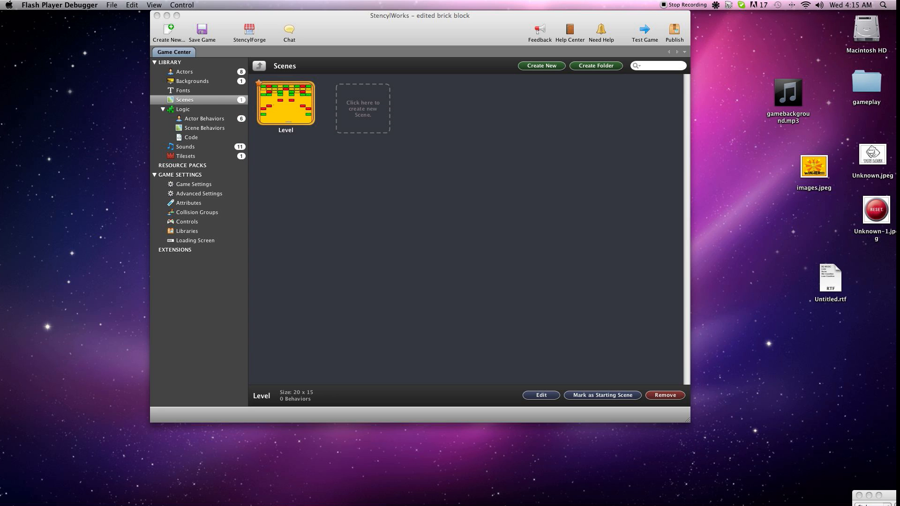
Bring the Untitled.rtf notes in TextEdit into view, review the planned features, and put the window away
{"action": "left_click_drag", "start_coordinate": [890, 499], "coordinate": [460, 171]}
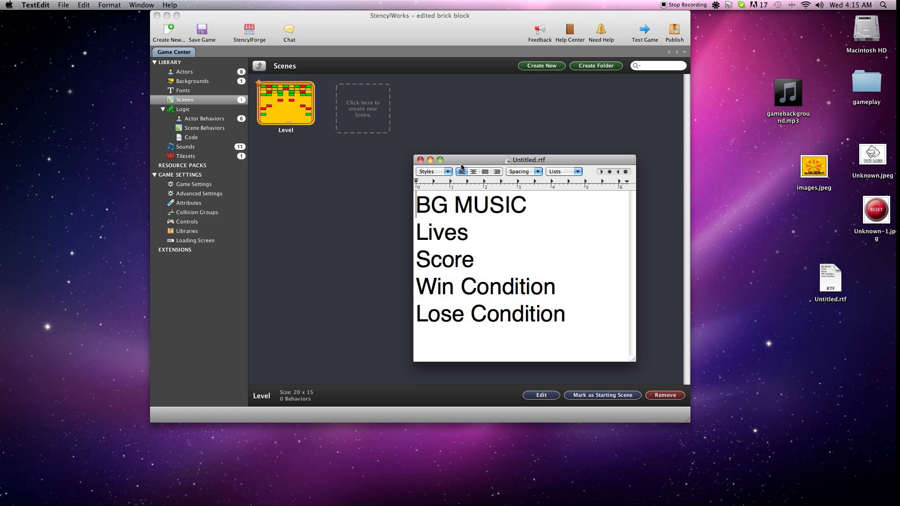
{"action": "double_click", "coordinate": [460, 162]}
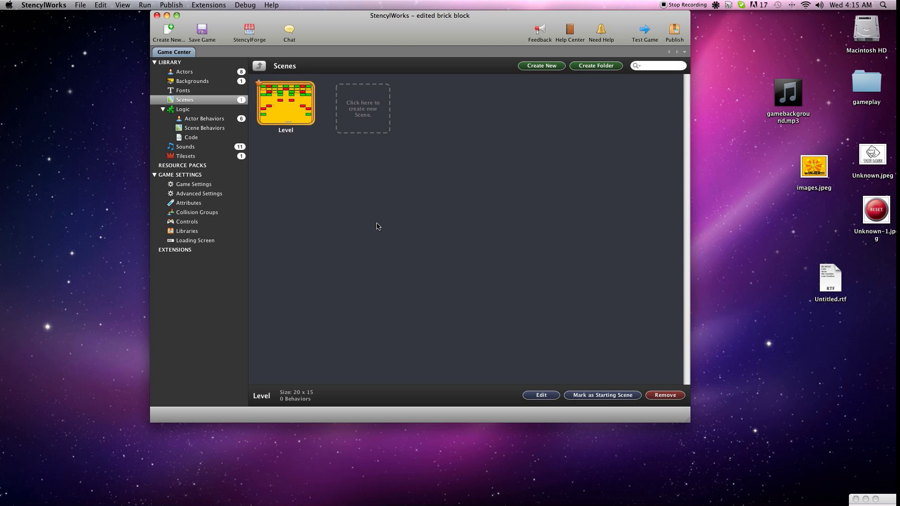
Create a Design Mode scene behavior named "bgmusicloop" in the Sound category
{"action": "left_click", "coordinate": [208, 130]}
{"action": "left_click", "coordinate": [286, 211]}
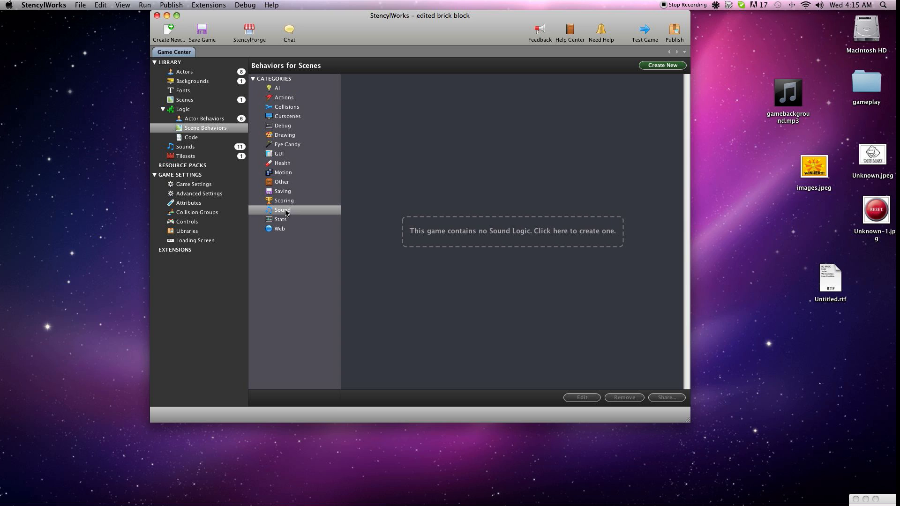
{"action": "left_click", "coordinate": [539, 244]}
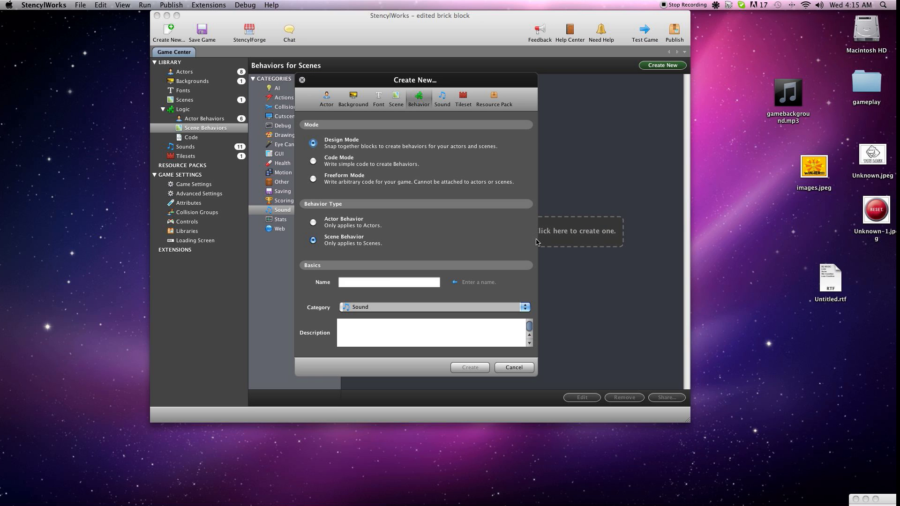
{"action": "left_click", "coordinate": [361, 285]}
{"action": "type", "text": "bgmusicloop"}
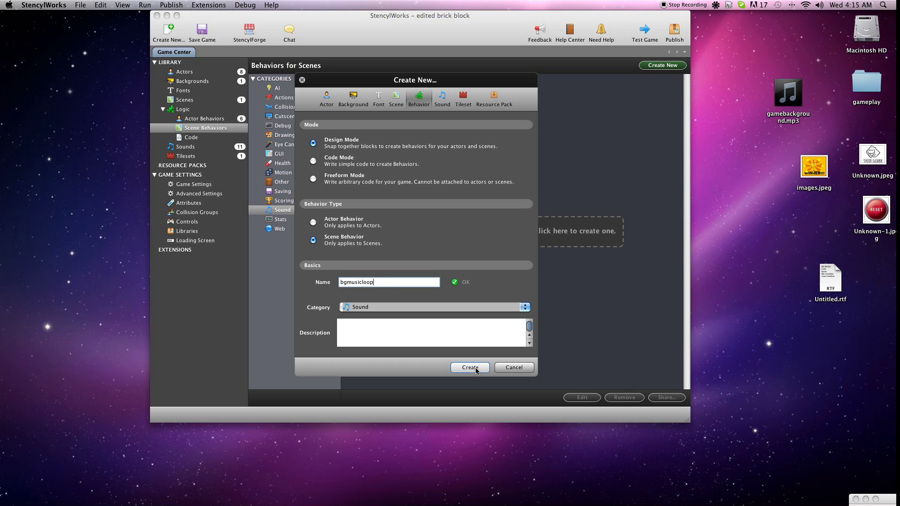
{"action": "left_click", "coordinate": [471, 368]}
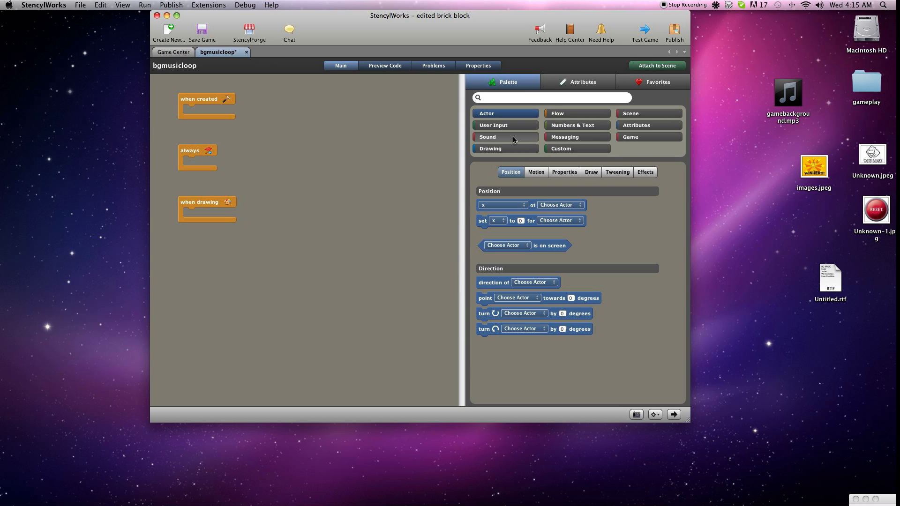
Import gamebackground.mp3 from the desktop into the game as a new sound
{"action": "mouse_move", "coordinate": [803, 85]}
{"action": "left_click", "coordinate": [790, 92]}
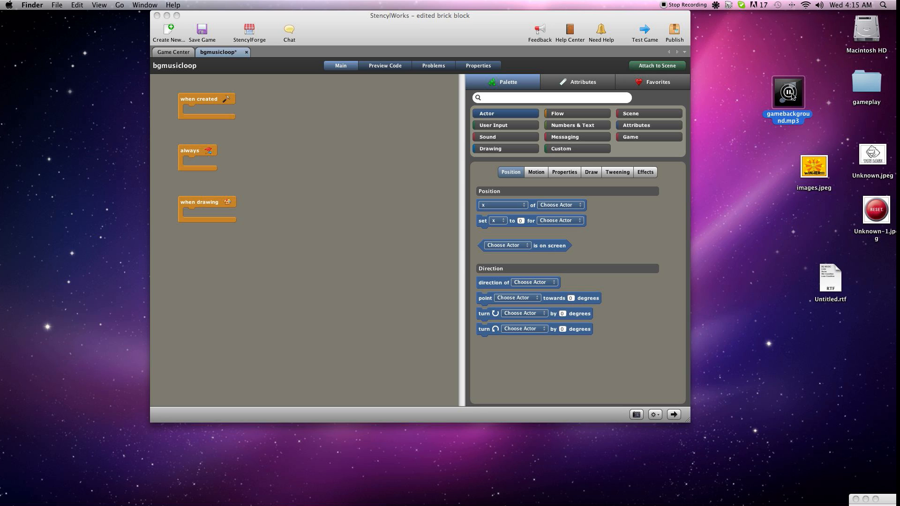
{"action": "left_click", "coordinate": [791, 93]}
{"action": "left_click_drag", "start_coordinate": [801, 84], "coordinate": [379, 187]}
{"action": "left_click", "coordinate": [174, 52]}
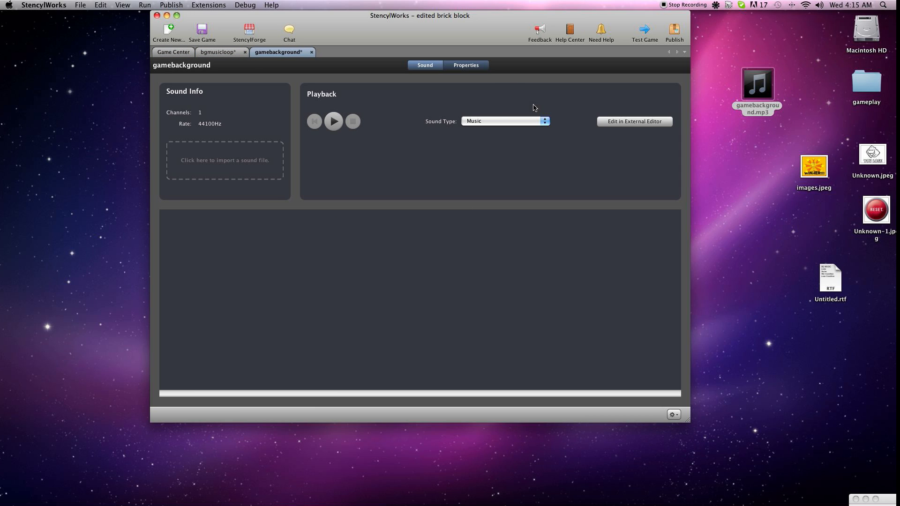
Rename the imported sound to "backgroundmusic" and save the game
{"action": "left_click", "coordinate": [466, 66]}
{"action": "double_click", "coordinate": [222, 94]}
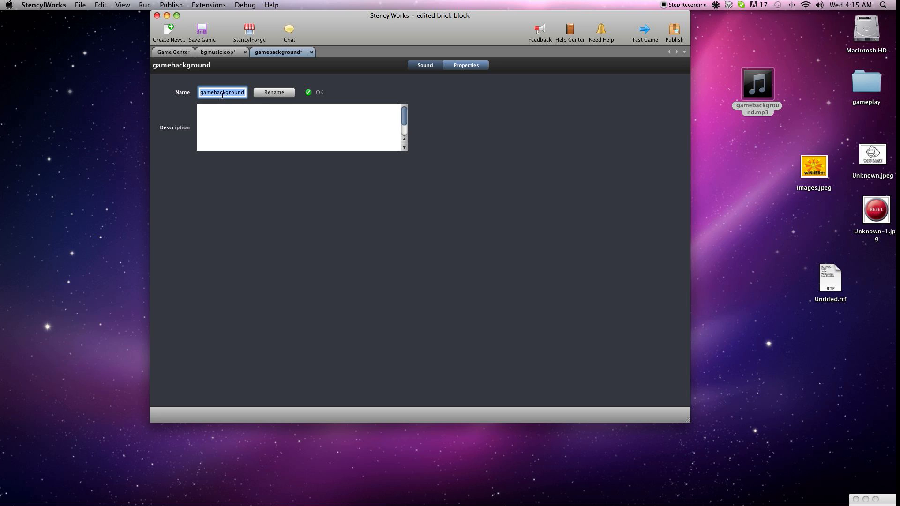
{"action": "type", "text": "backgroundmusic"}
{"action": "left_click", "coordinate": [274, 93]}
{"action": "left_click", "coordinate": [201, 31]}
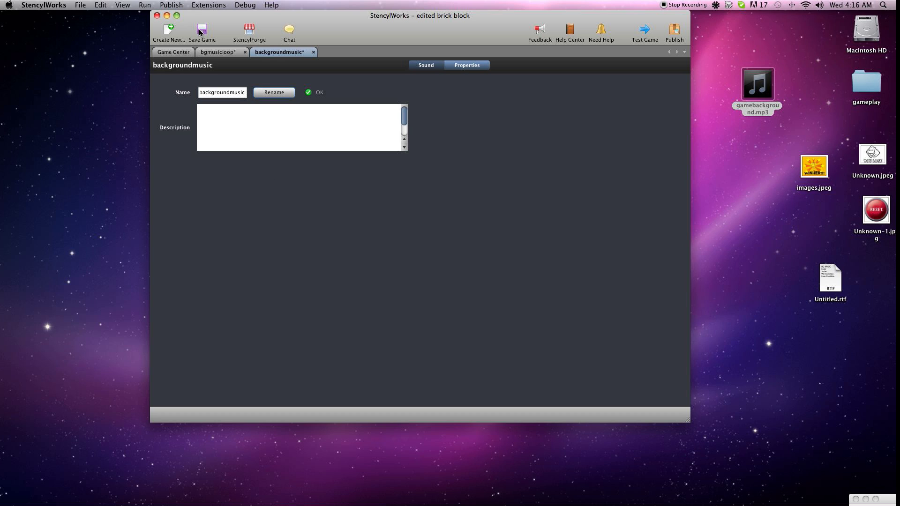
In the bgmusicloop behavior, add a sound playback block to the "when created" event and set it to Loop
{"action": "left_click", "coordinate": [222, 53]}
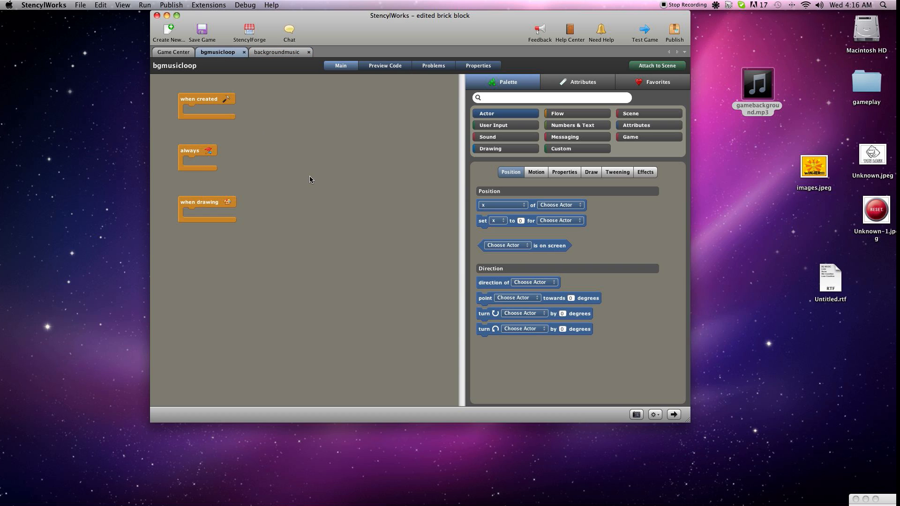
{"action": "left_click", "coordinate": [498, 138]}
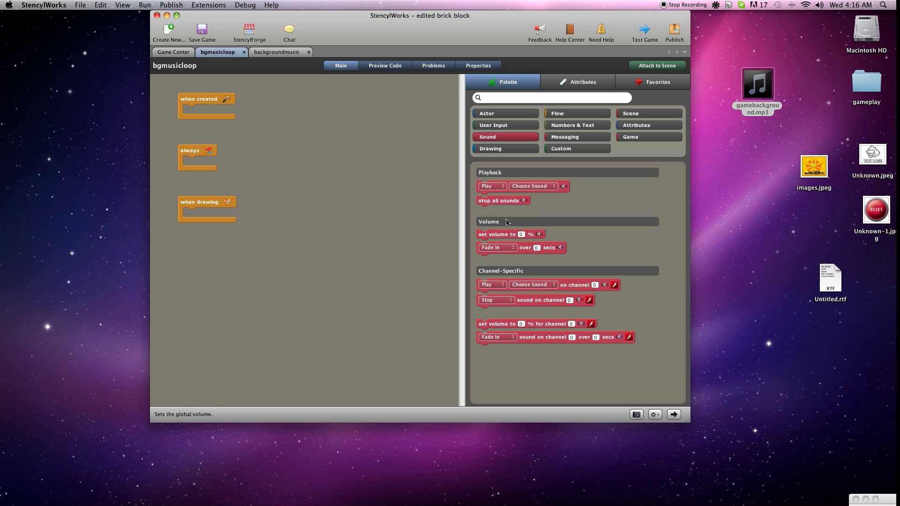
{"action": "left_click", "coordinate": [493, 186]}
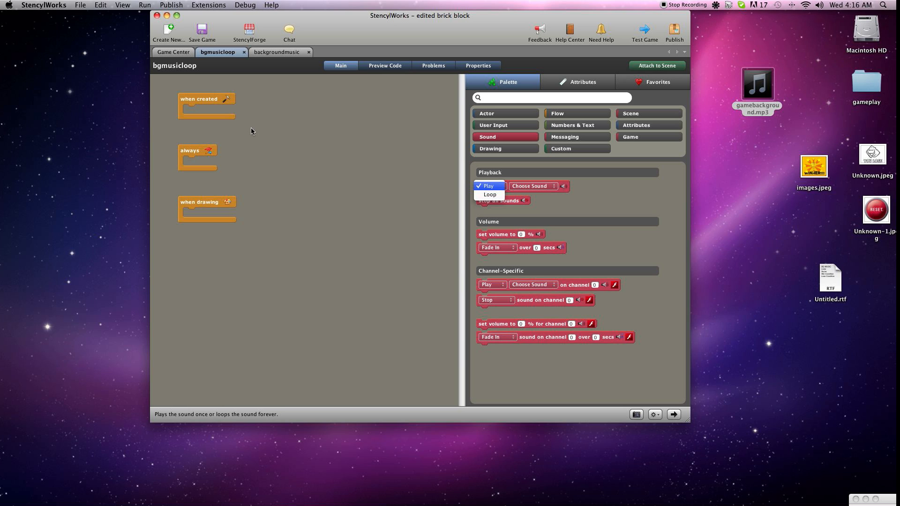
{"action": "left_click", "coordinate": [490, 188]}
{"action": "left_click_drag", "start_coordinate": [509, 187], "coordinate": [224, 116]}
{"action": "left_click", "coordinate": [210, 113]}
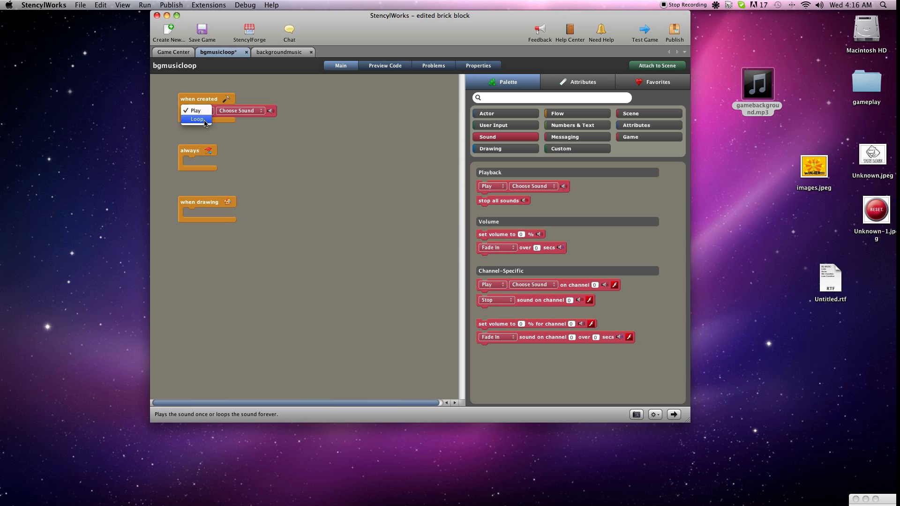
{"action": "left_click", "coordinate": [207, 122]}
Choose backgroundmusic as the sound for the Loop block and save the game
{"action": "left_click", "coordinate": [264, 114]}
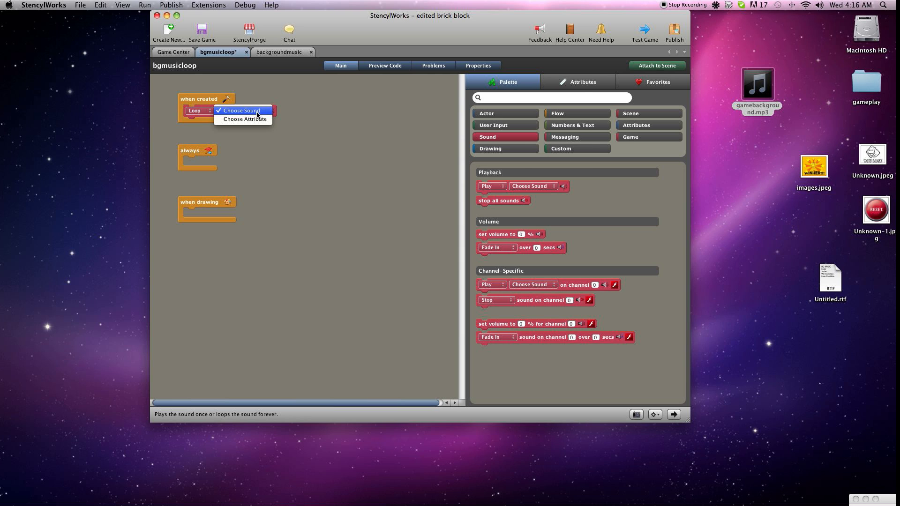
{"action": "left_click", "coordinate": [253, 118]}
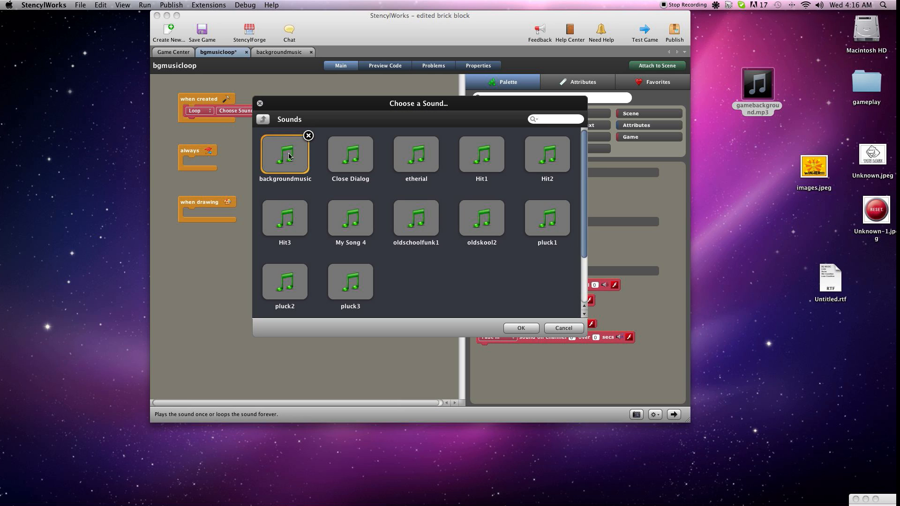
{"action": "double_click", "coordinate": [303, 165]}
{"action": "left_click", "coordinate": [202, 31]}
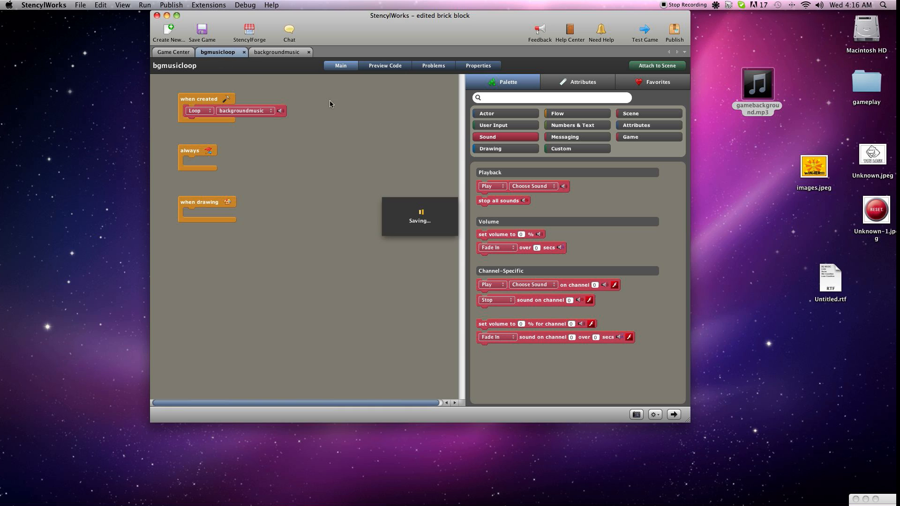
Test-run the game to check for the looping music, and close the preview
{"action": "left_click", "coordinate": [649, 32]}
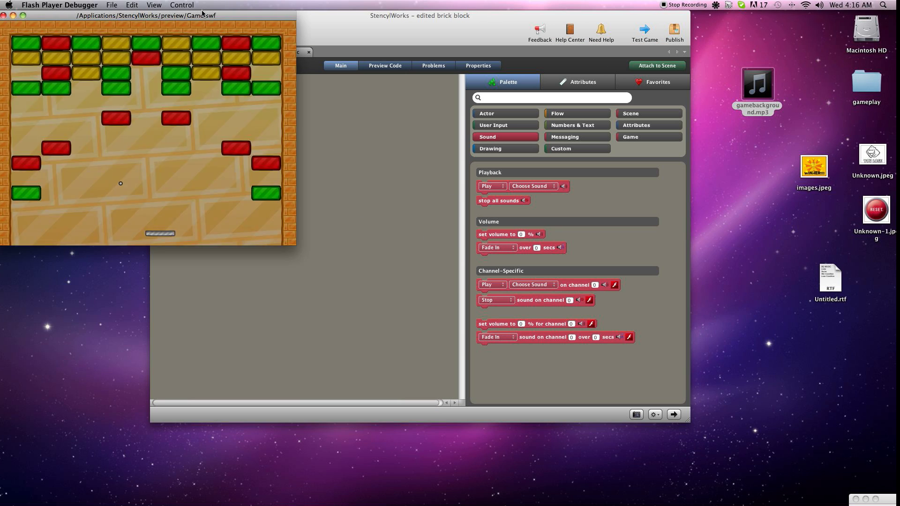
{"action": "left_click_drag", "start_coordinate": [204, 16], "coordinate": [412, 93]}
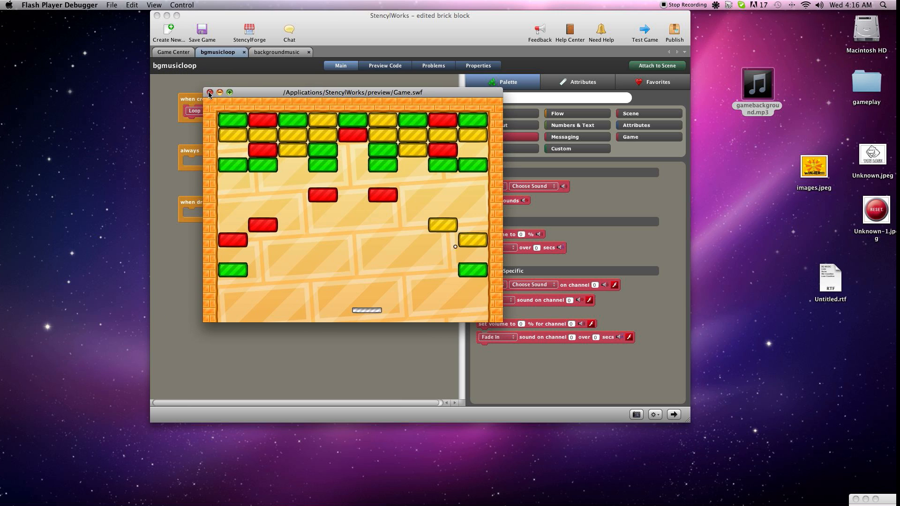
{"action": "key", "text": "super+w"}
Attach the bgmusicloop behavior to the Level scene and save the game
{"action": "left_click", "coordinate": [640, 66]}
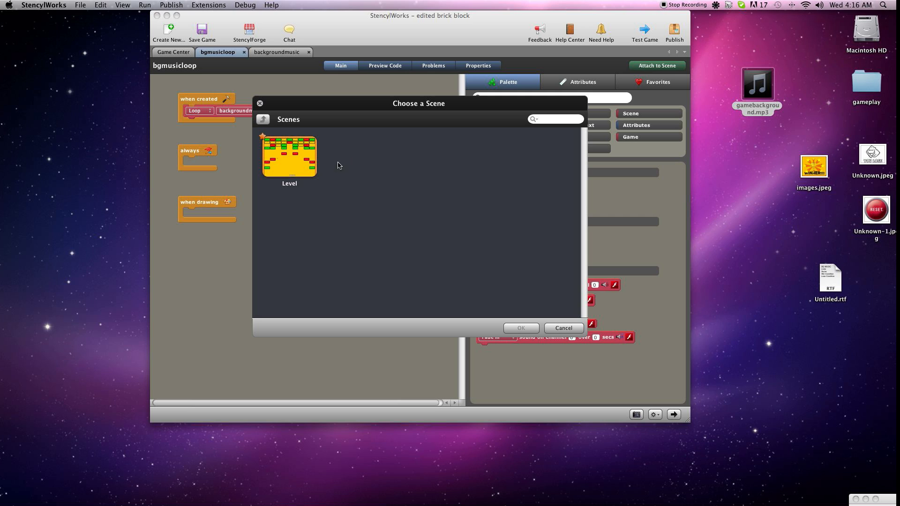
{"action": "double_click", "coordinate": [300, 157]}
{"action": "left_click", "coordinate": [200, 30]}
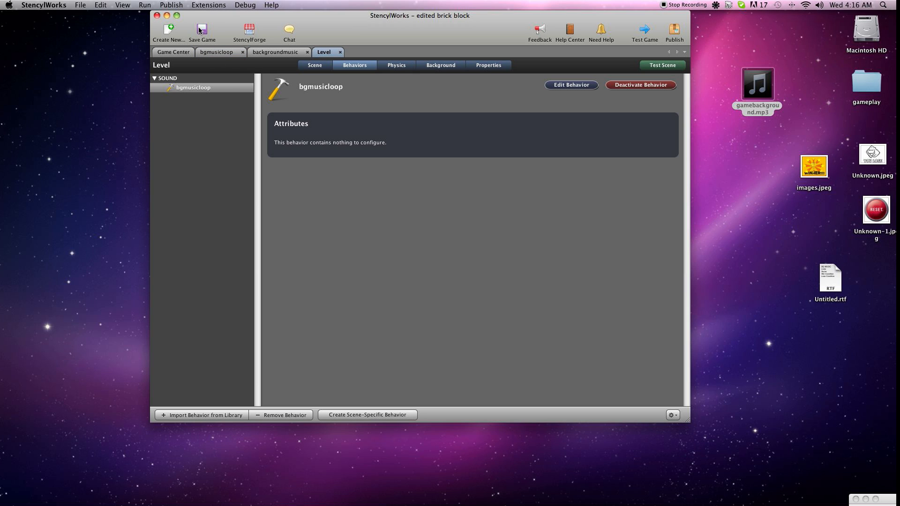
Test the Level scene with the music behavior attached, and close the preview
{"action": "left_click", "coordinate": [676, 65]}
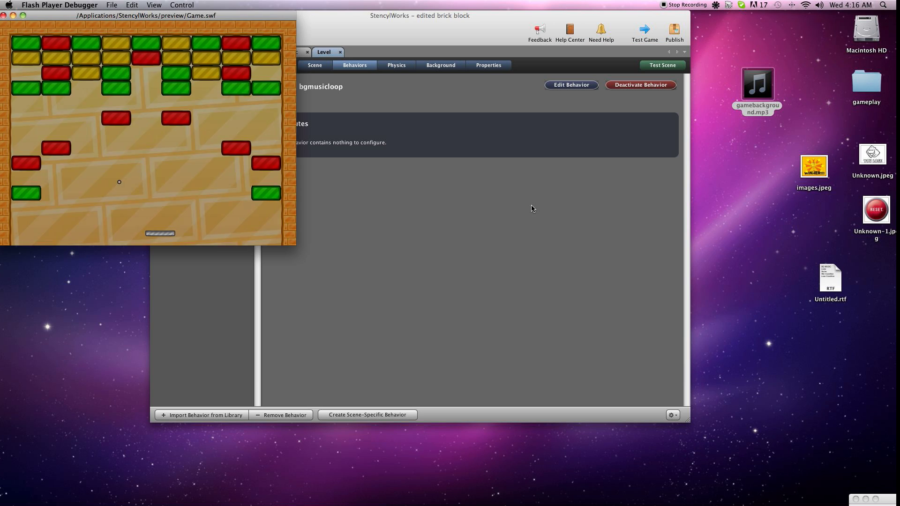
{"action": "left_click_drag", "start_coordinate": [221, 16], "coordinate": [476, 147]}
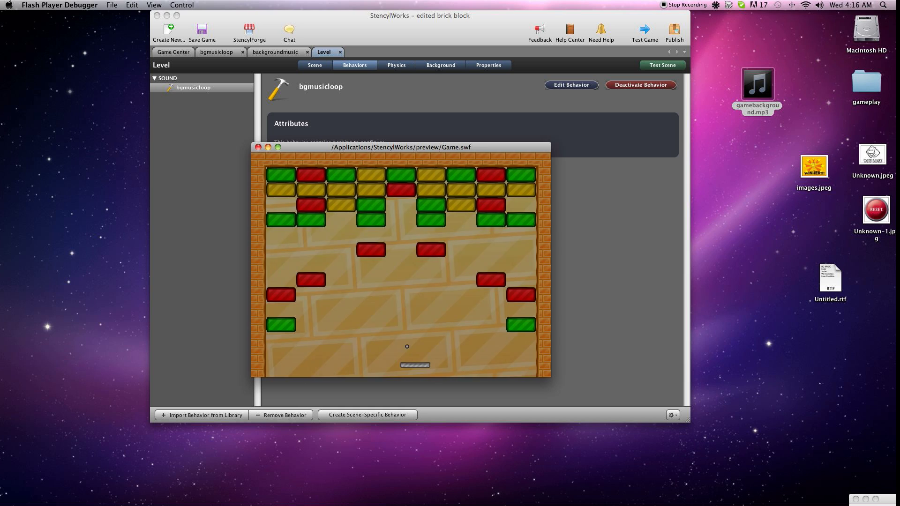
{"action": "left_click", "coordinate": [259, 147]}
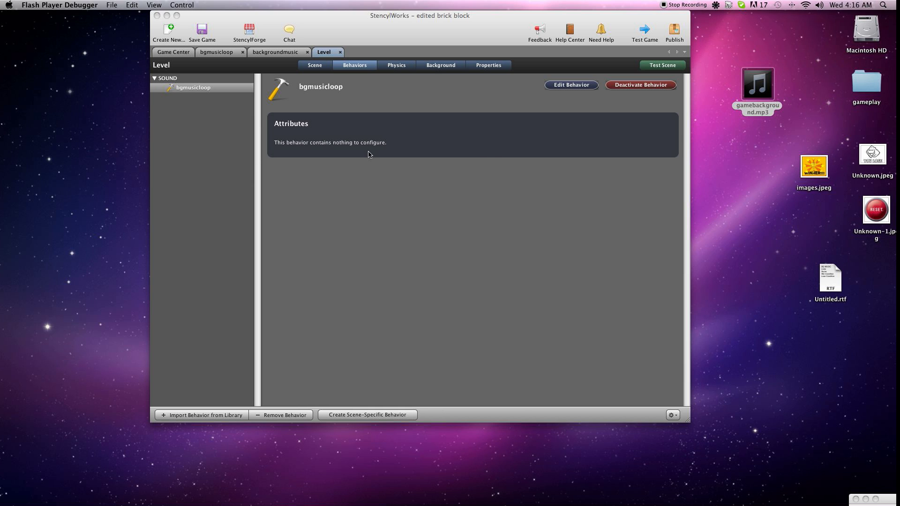
In bgmusicloop, insert a "stop all sounds" block above the Loop block in "when created" and save the game
{"action": "left_click", "coordinate": [279, 54]}
{"action": "left_click", "coordinate": [225, 54]}
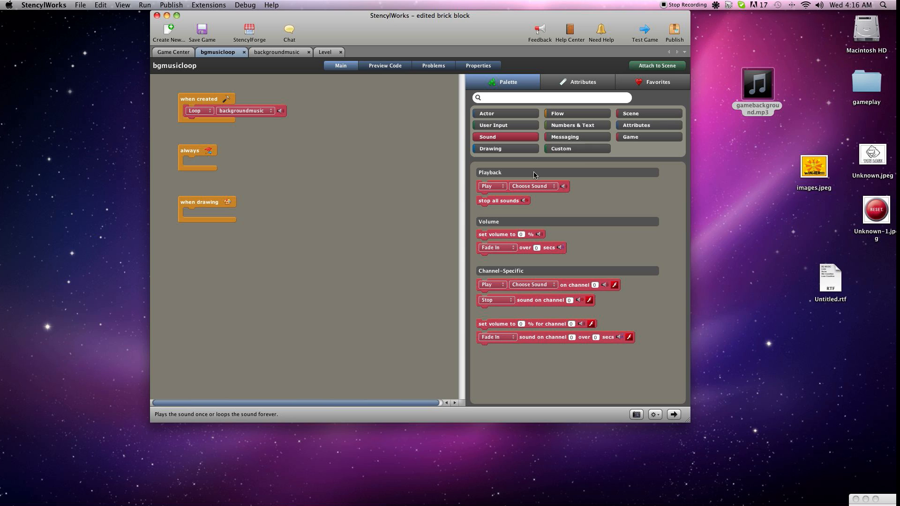
{"action": "left_click_drag", "start_coordinate": [501, 204], "coordinate": [217, 109]}
{"action": "left_click", "coordinate": [202, 31]}
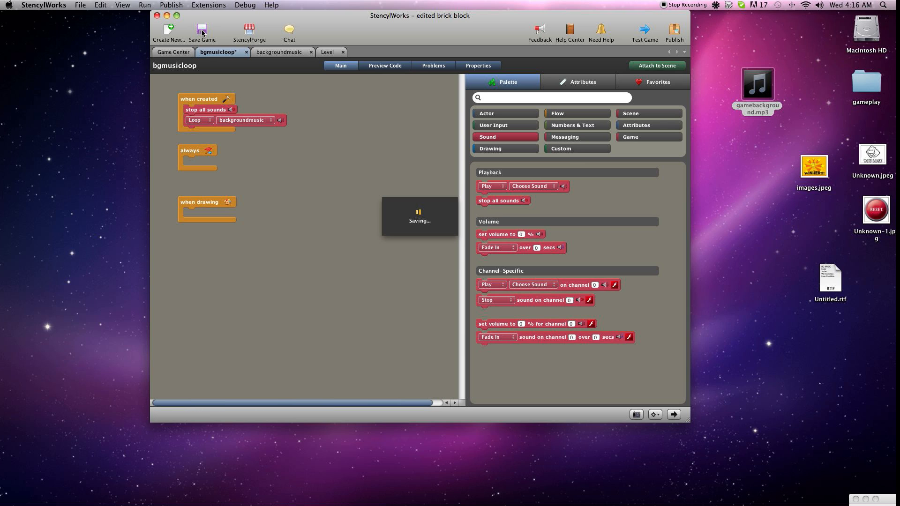
Test-run the game again, moving the paddle right and left until the level restarts, and close the preview
{"action": "left_click", "coordinate": [644, 33]}
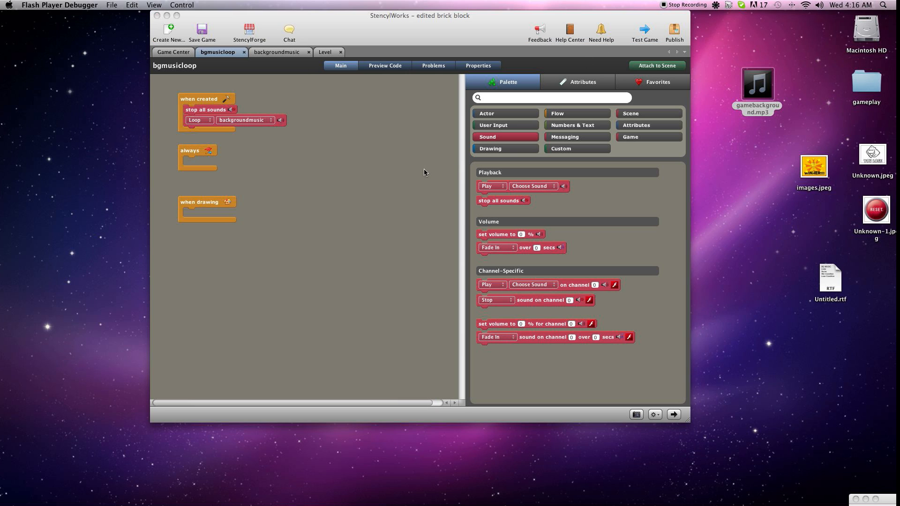
{"action": "left_click_drag", "start_coordinate": [186, 19], "coordinate": [422, 89]}
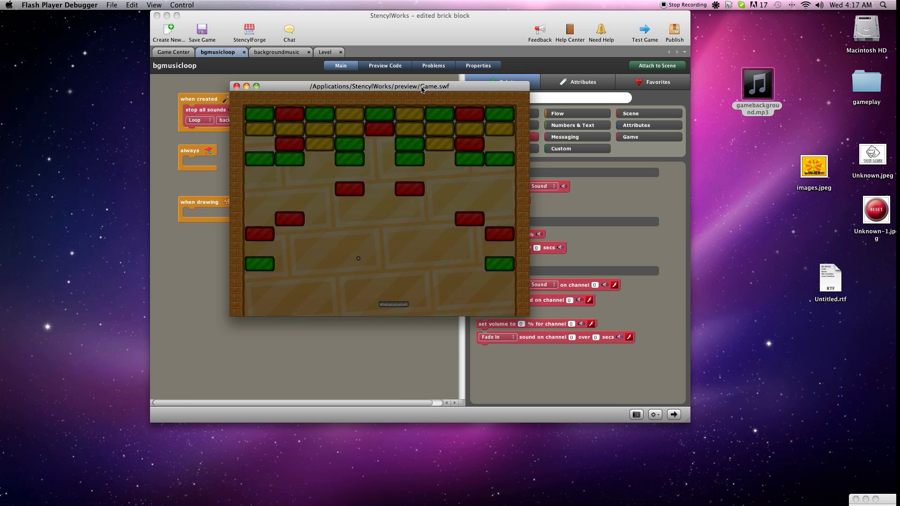
{"action": "key", "text": "Right"}
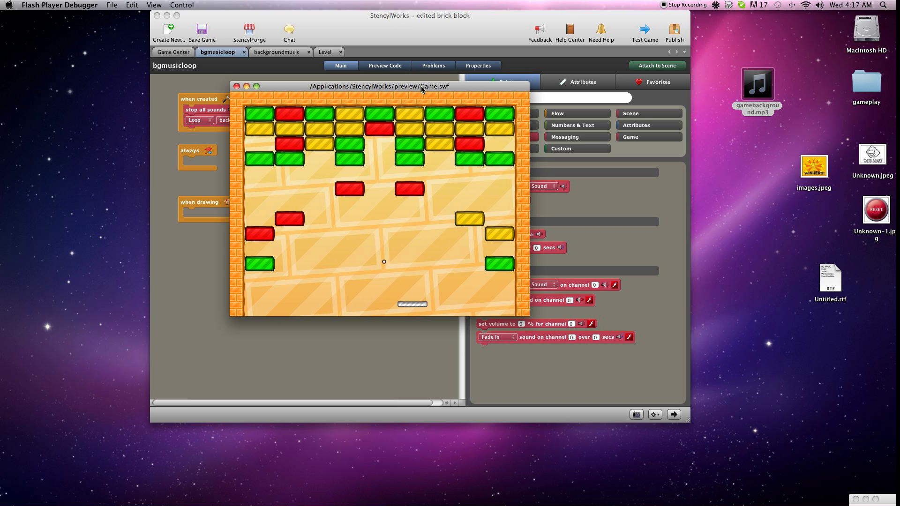
{"action": "key", "text": "Left"}
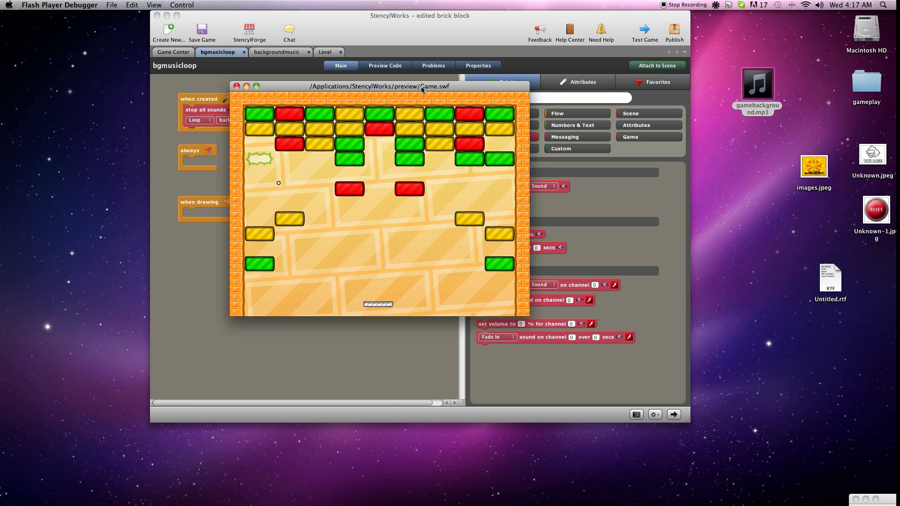
{"action": "key", "text": "Left"}
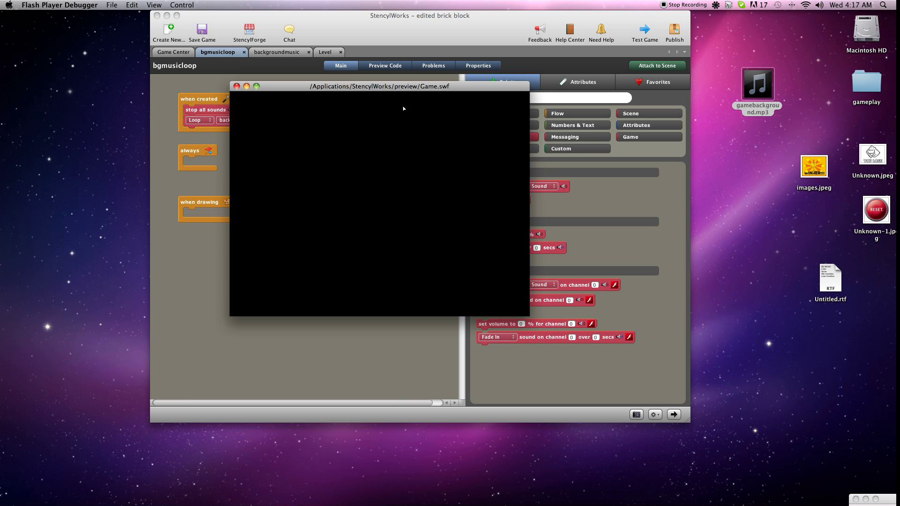
{"action": "left_click", "coordinate": [236, 87]}
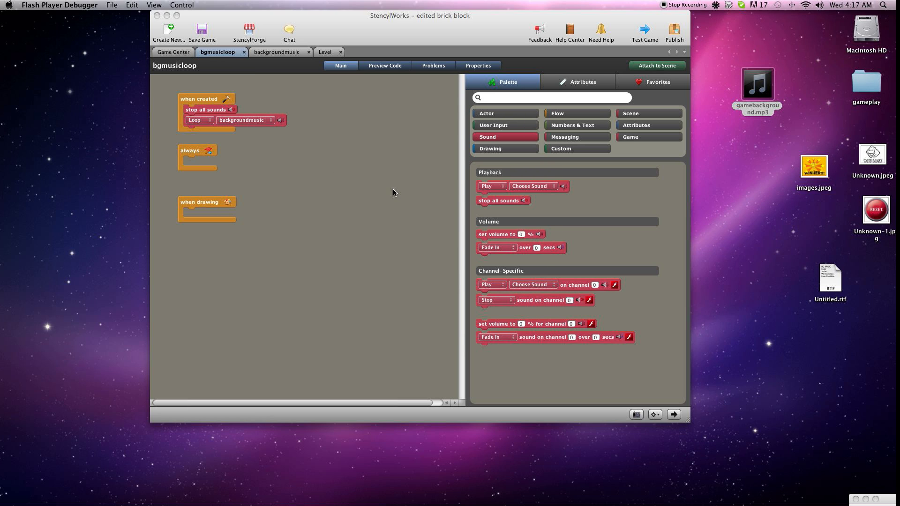
Switch to TextEdit and bring the Untitled.rtf feature list back into view
{"action": "left_click_drag", "start_coordinate": [893, 500], "coordinate": [382, 128]}
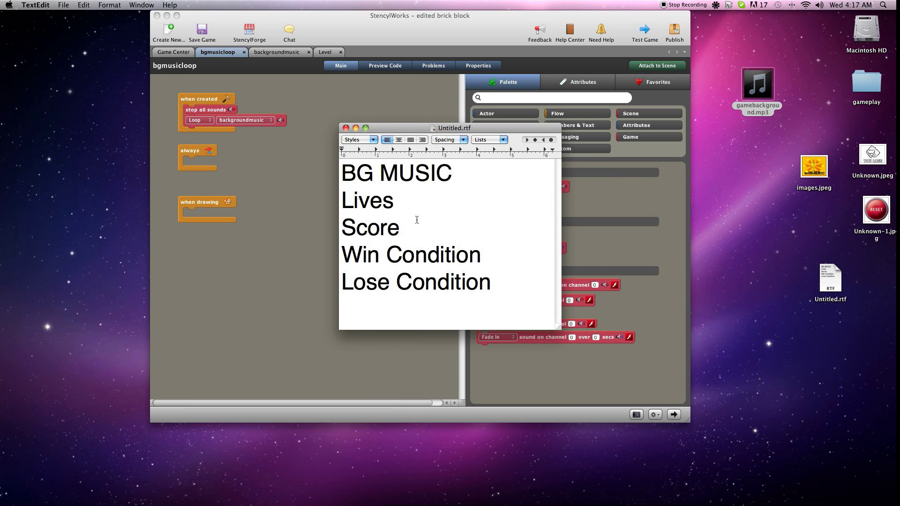